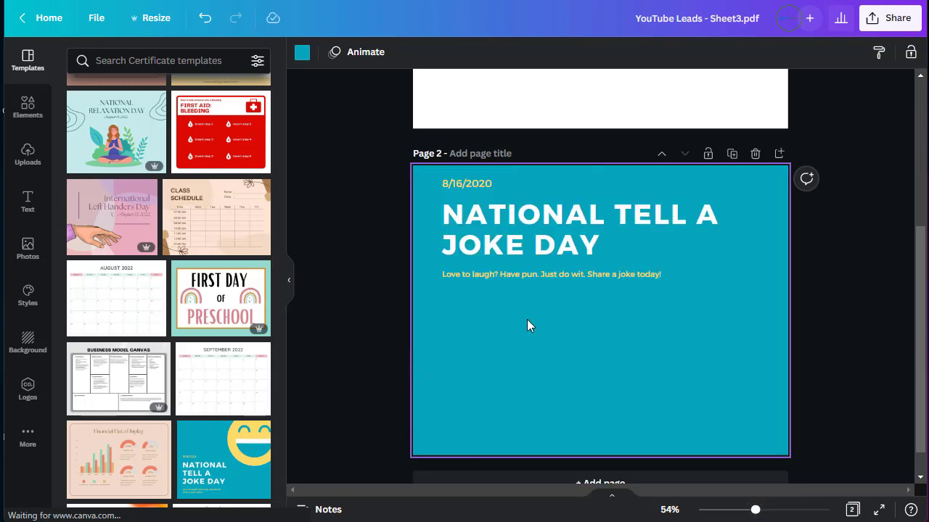
Paste the copied content onto page 2, move it below the joke day text and enlarge it
{"action": "right_click", "coordinate": [527, 319]}
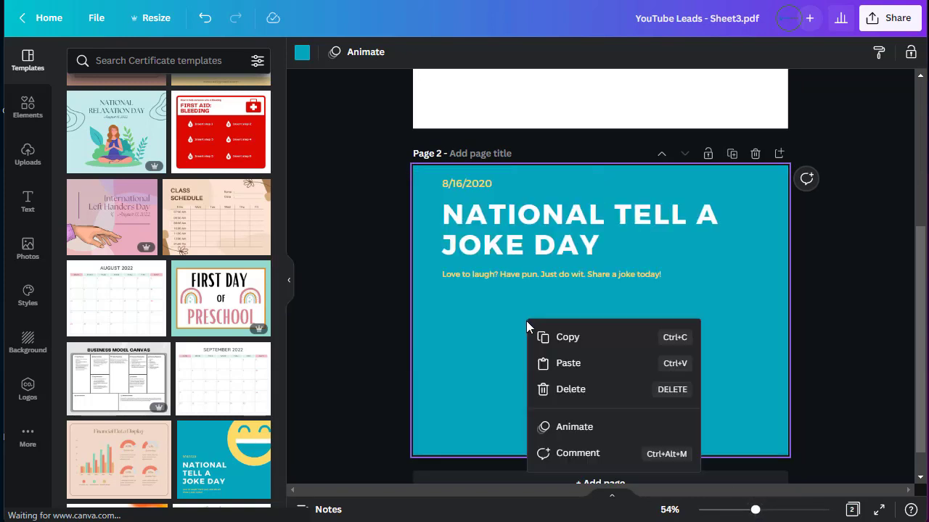
{"action": "left_click", "coordinate": [565, 364]}
{"action": "left_click_drag", "start_coordinate": [600, 229], "coordinate": [567, 341]}
{"action": "left_click_drag", "start_coordinate": [687, 386], "coordinate": [756, 429]}
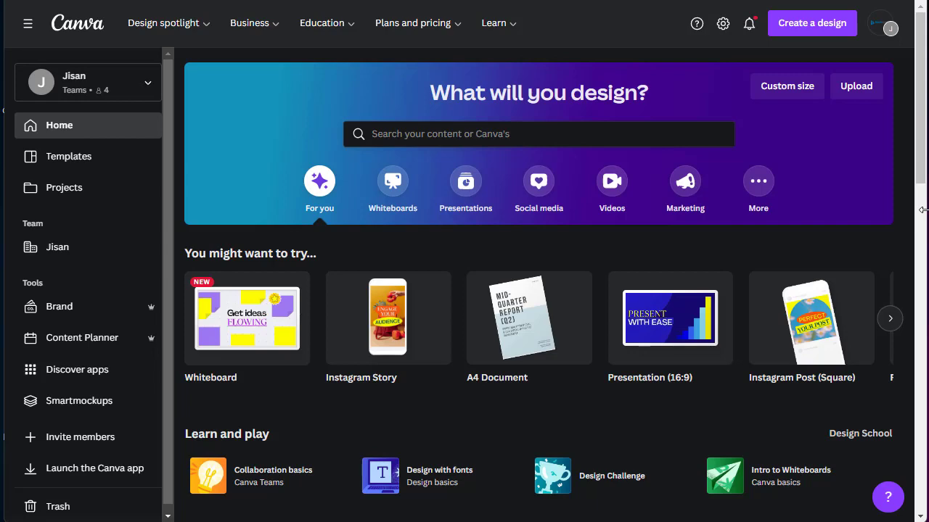
Browse the existing designs on the home page and open the options for creating a design
{"action": "scroll", "coordinate": [826, 301], "scroll_direction": "down", "scroll_amount": 10}
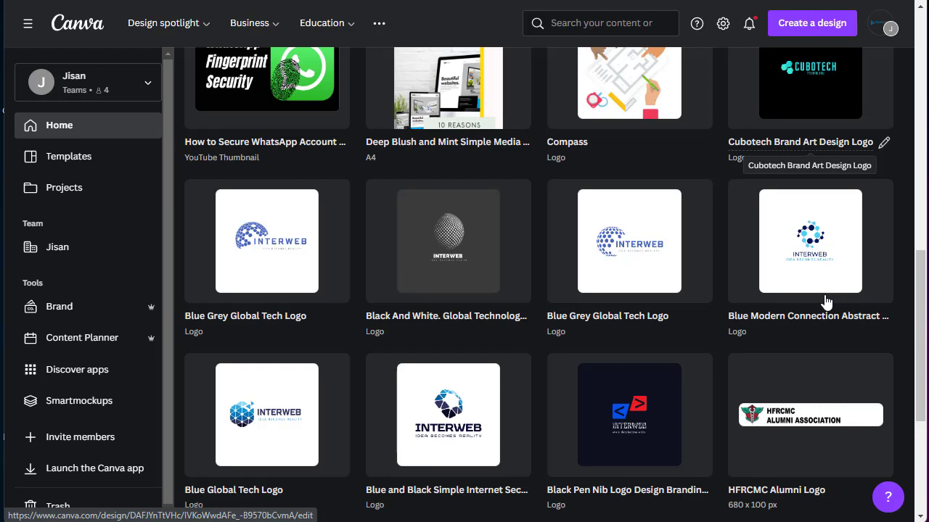
{"action": "scroll", "coordinate": [716, 178], "scroll_direction": "up", "scroll_amount": 1}
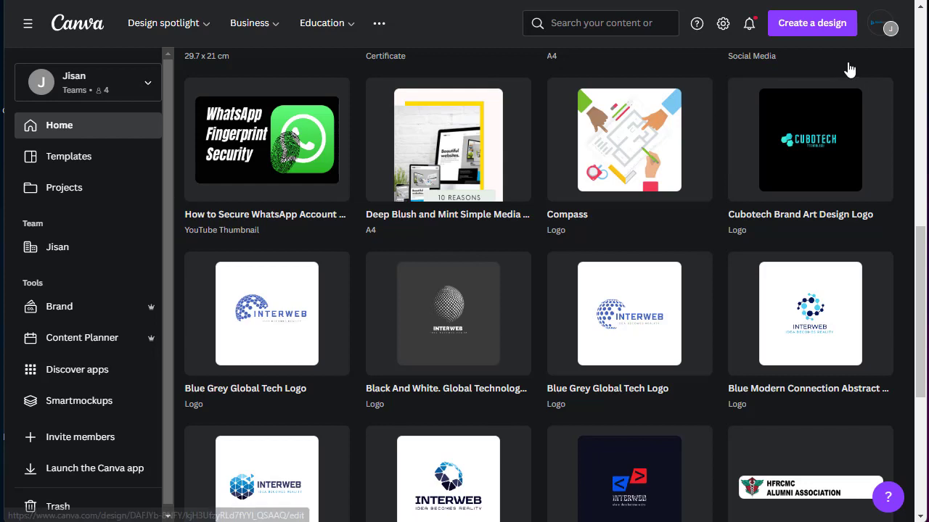
{"action": "left_click", "coordinate": [812, 29]}
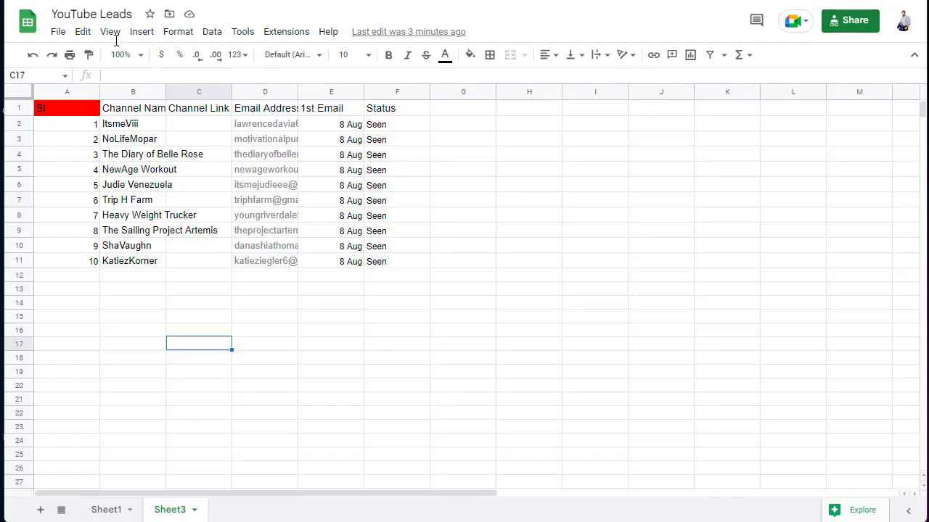
Apply all borders to the table range A1:F11 in Sheet3 of the YouTube Leads spreadsheet, with the menus hidden
{"action": "scroll", "coordinate": [798, 145], "scroll_direction": "down", "scroll_amount": 1}
{"action": "left_click", "coordinate": [915, 55]}
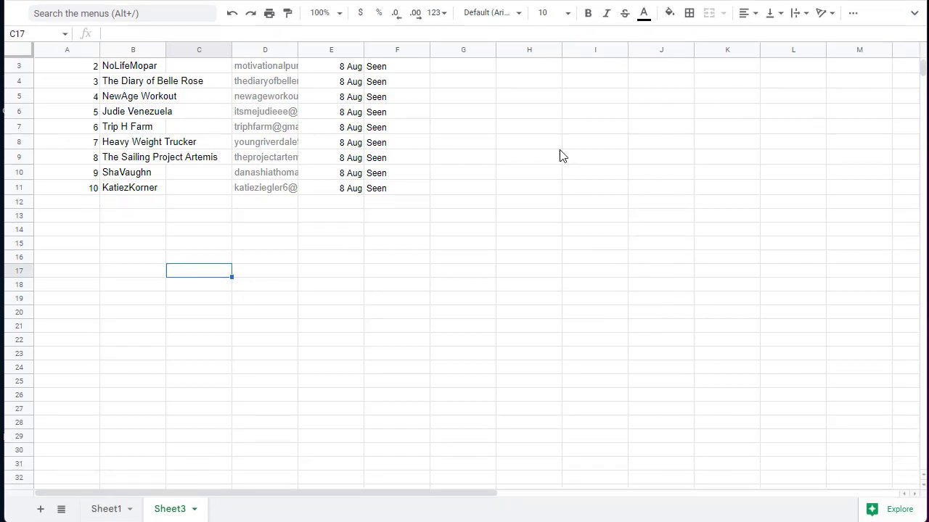
{"action": "scroll", "coordinate": [82, 138], "scroll_direction": "up", "scroll_amount": 1}
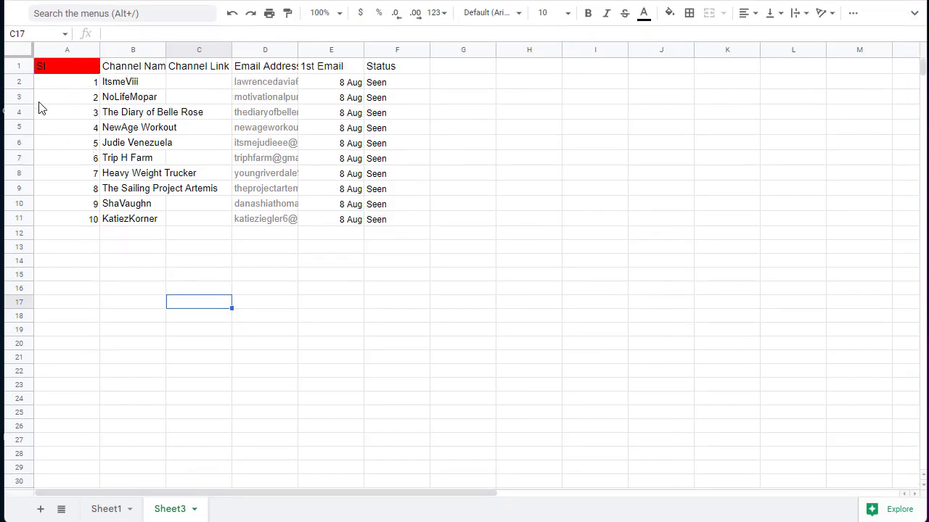
{"action": "left_click_drag", "start_coordinate": [67, 66], "coordinate": [382, 224]}
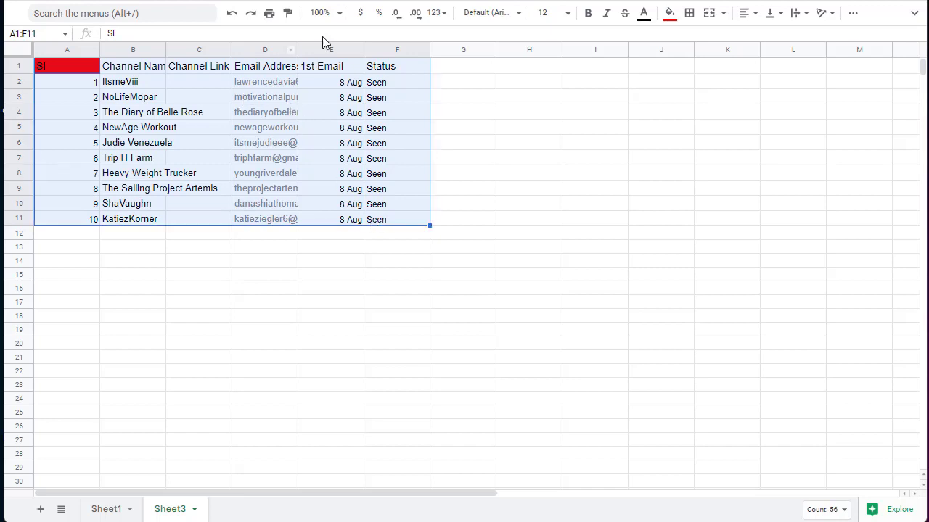
{"action": "left_click", "coordinate": [692, 19]}
{"action": "left_click", "coordinate": [695, 40]}
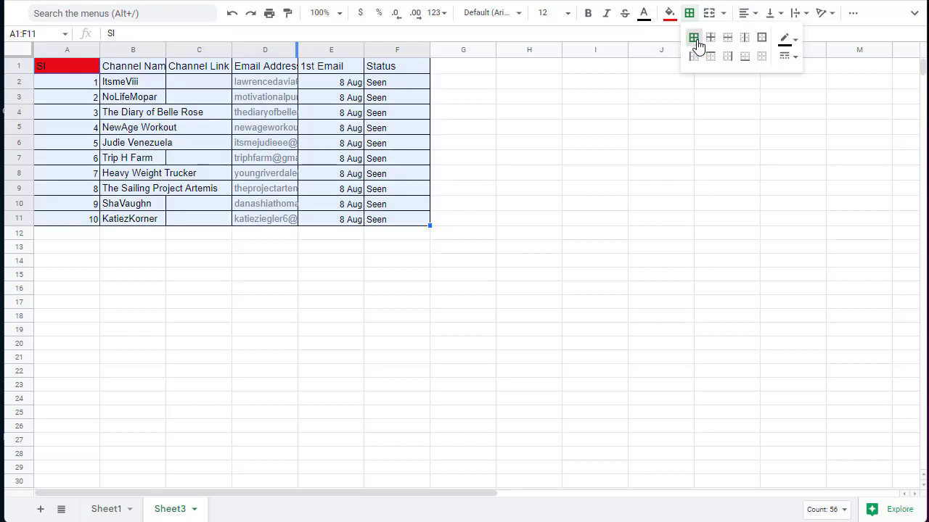
Fit the Channel Name column to its contents and delete the Channel Link column
{"action": "left_click", "coordinate": [163, 49]}
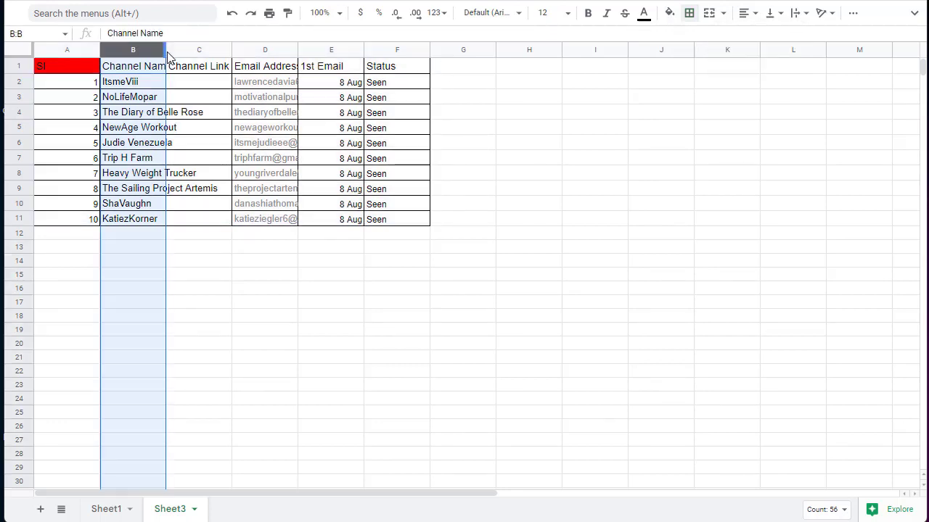
{"action": "double_click", "coordinate": [166, 49]}
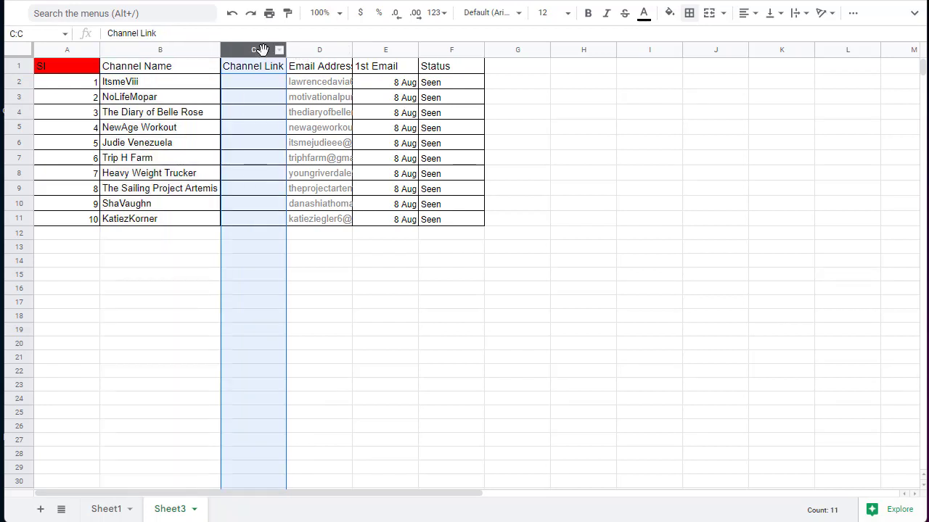
{"action": "left_click", "coordinate": [261, 50]}
{"action": "right_click", "coordinate": [260, 49]}
{"action": "left_click", "coordinate": [271, 201]}
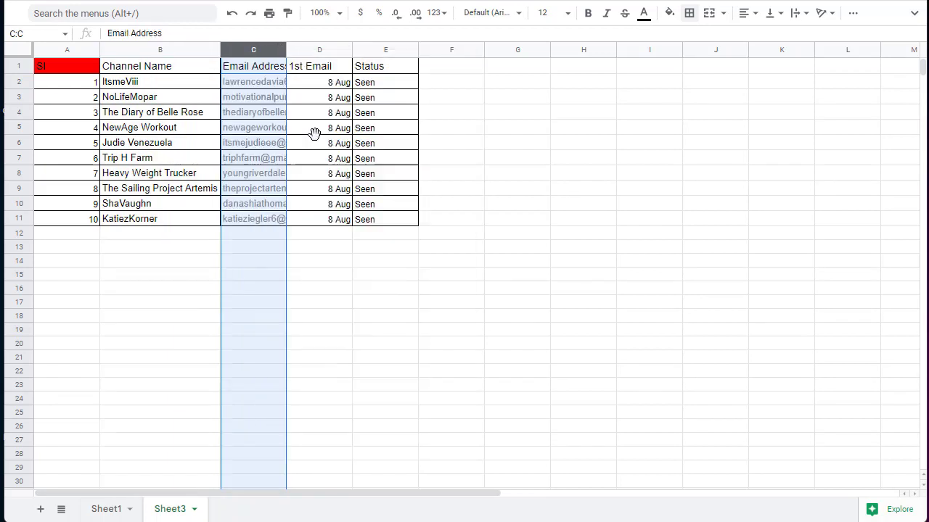
{"action": "left_click", "coordinate": [532, 112]}
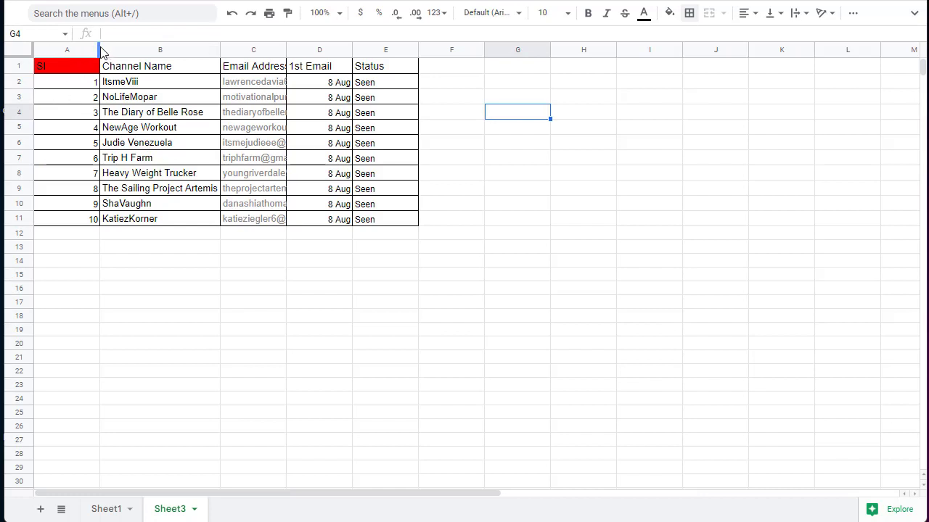
Narrow the Sl column and widen the Email Address column so the full addresses fit
{"action": "left_click_drag", "start_coordinate": [98, 47], "coordinate": [67, 51]}
{"action": "left_click", "coordinate": [179, 275]}
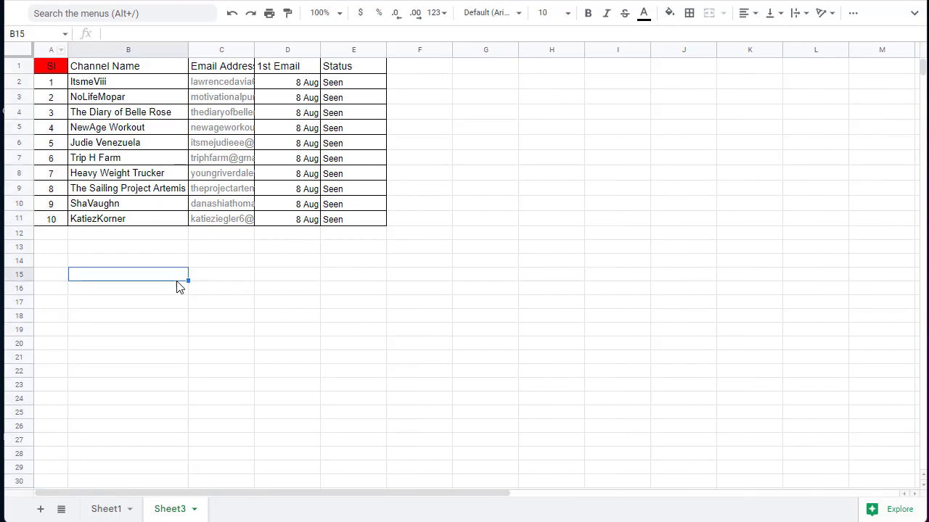
{"action": "left_click_drag", "start_coordinate": [254, 50], "coordinate": [347, 48]}
{"action": "left_click", "coordinate": [230, 397]}
Change the text colour of the email addresses in C2:C11 to black
{"action": "left_click_drag", "start_coordinate": [238, 82], "coordinate": [249, 221]}
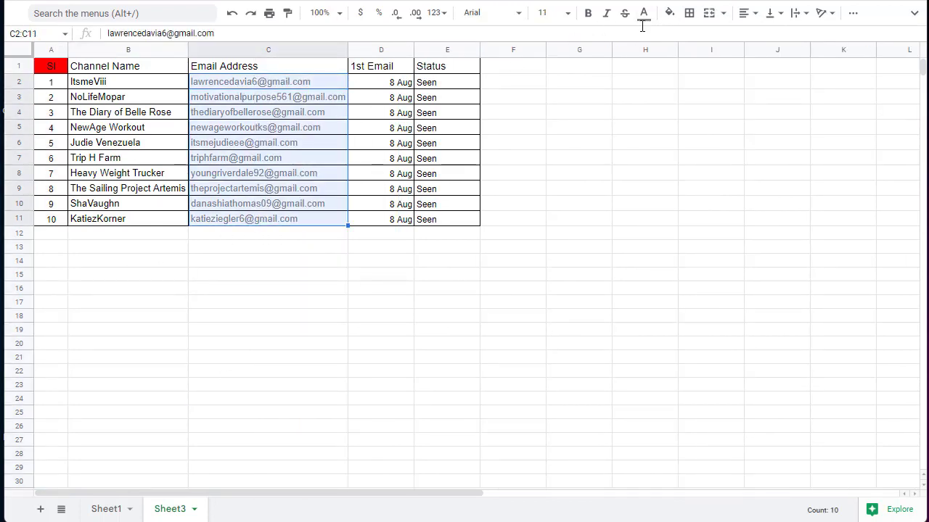
{"action": "left_click", "coordinate": [642, 19]}
{"action": "left_click", "coordinate": [644, 45]}
{"action": "left_click", "coordinate": [225, 347]}
Remove the red fill from the Sl header cell A1
{"action": "left_click", "coordinate": [58, 65]}
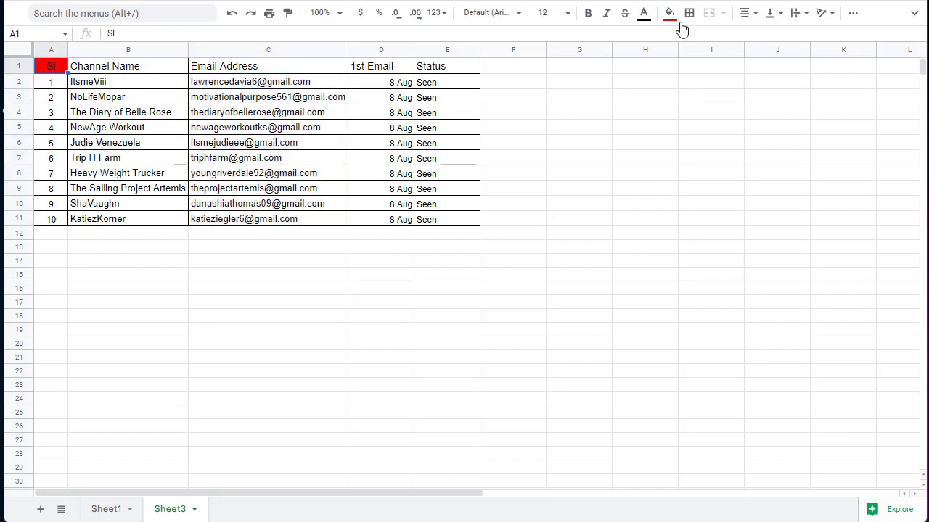
{"action": "left_click", "coordinate": [669, 13]}
{"action": "left_click", "coordinate": [684, 112]}
{"action": "left_click", "coordinate": [325, 323]}
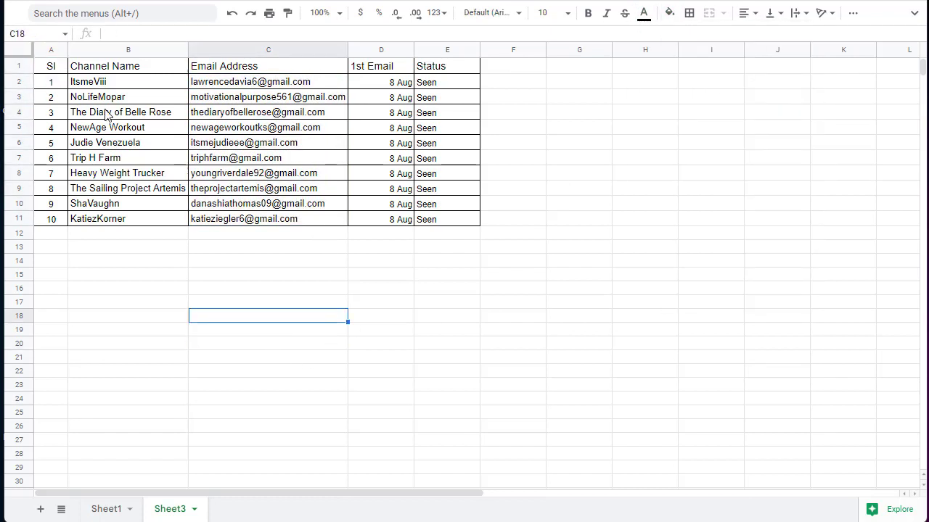
Centre-align the header row A1:E1 and the data rows A2:E11 horizontally
{"action": "left_click_drag", "start_coordinate": [52, 67], "coordinate": [449, 66]}
{"action": "left_click", "coordinate": [748, 13]}
{"action": "left_click", "coordinate": [760, 32]}
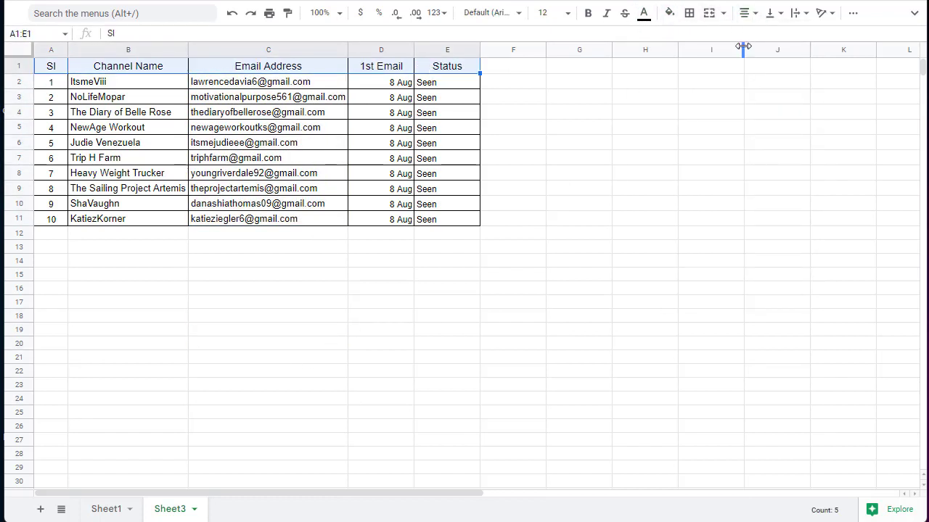
{"action": "left_click", "coordinate": [304, 305]}
{"action": "left_click_drag", "start_coordinate": [41, 78], "coordinate": [445, 226]}
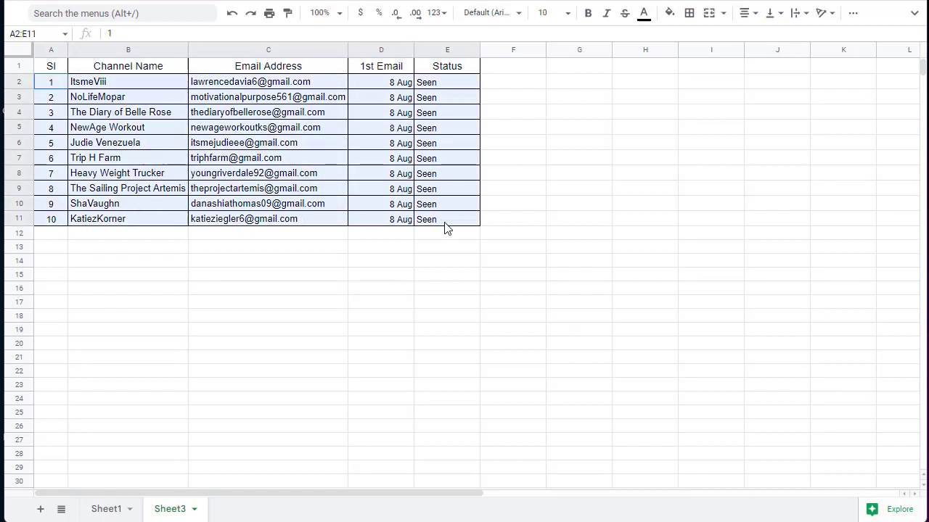
{"action": "left_click", "coordinate": [747, 12]}
{"action": "left_click", "coordinate": [760, 36]}
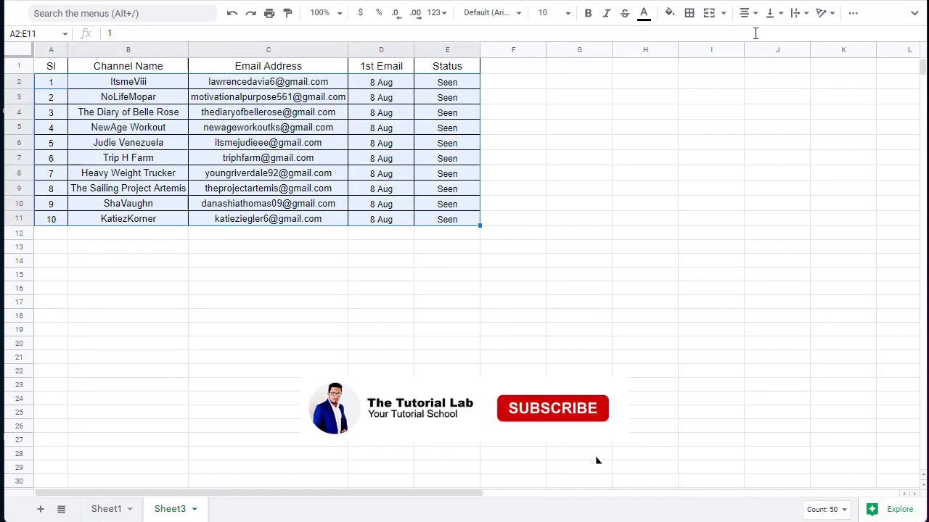
{"action": "left_click", "coordinate": [381, 385]}
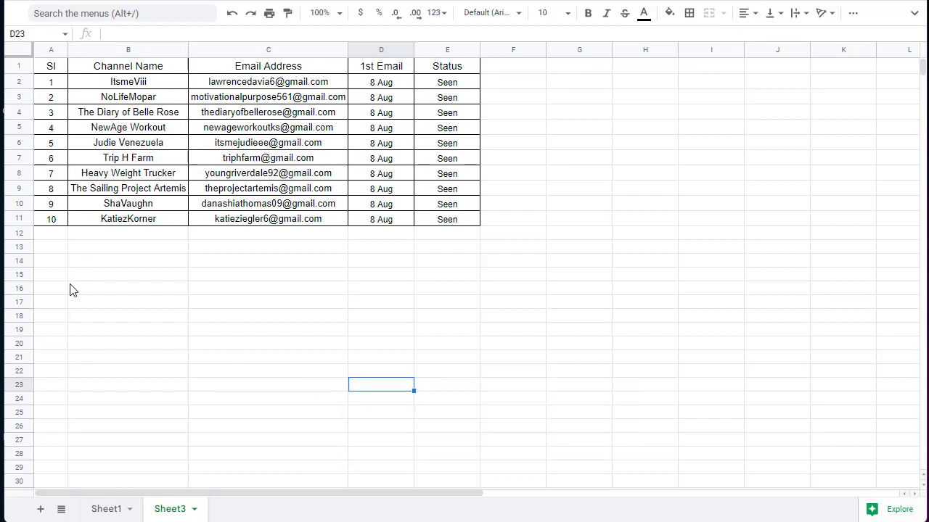
Select the table range A1:E11, show the menus again and export the current sheet as a PDF in landscape Letter size
{"action": "left_click_drag", "start_coordinate": [58, 67], "coordinate": [447, 223]}
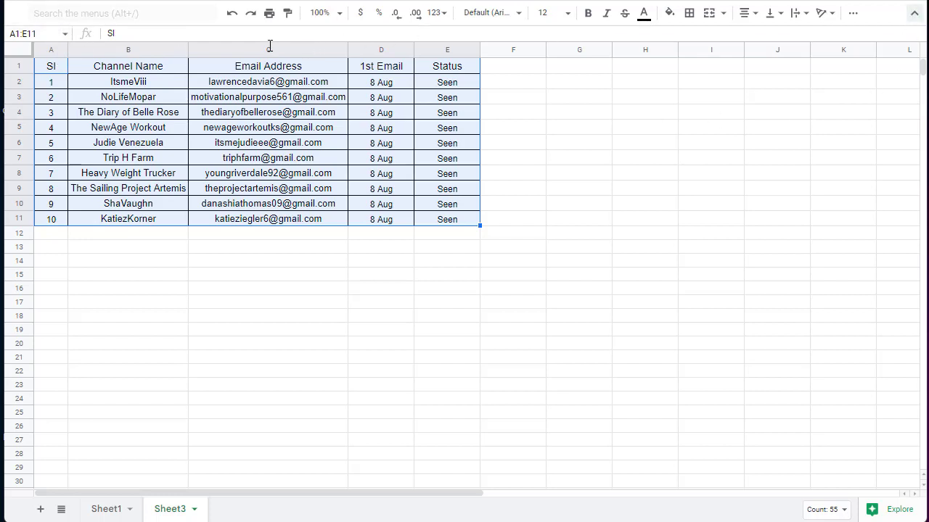
{"action": "key", "text": "ctrl+shift+f"}
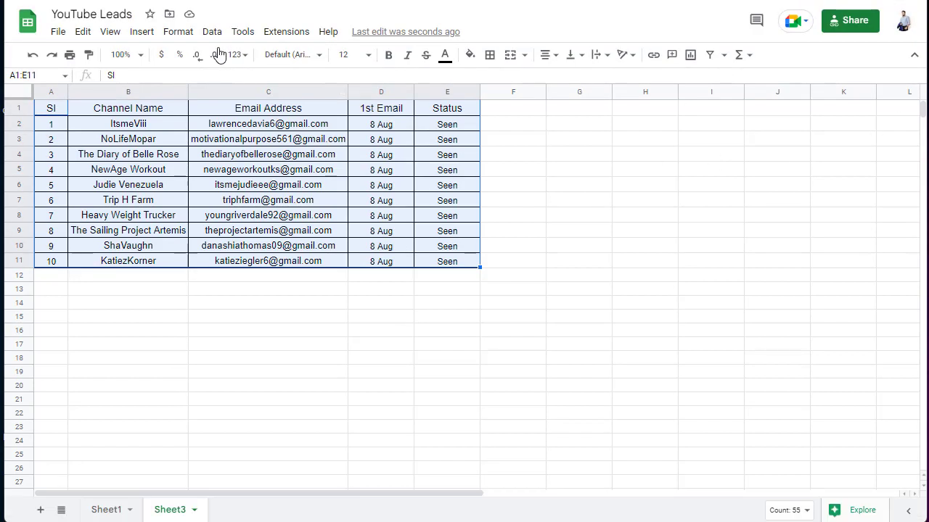
{"action": "left_click", "coordinate": [59, 34]}
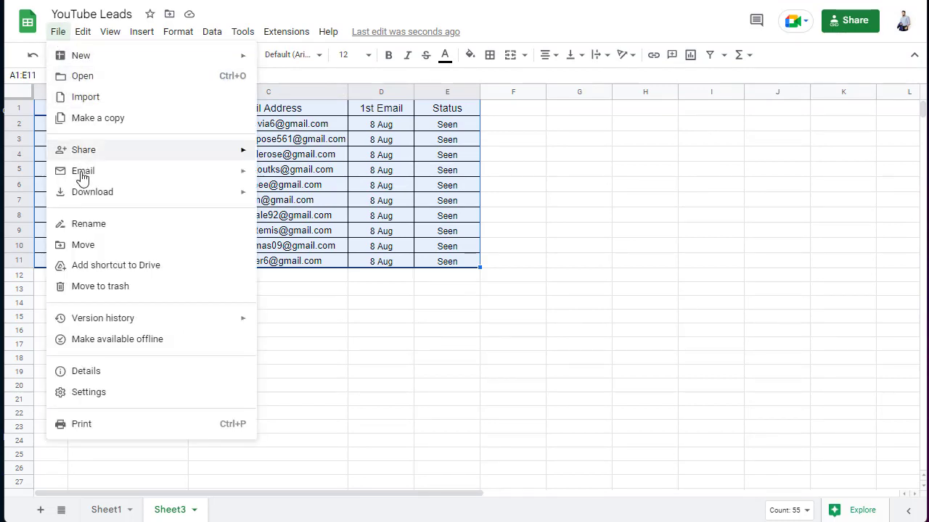
{"action": "mouse_move", "coordinate": [75, 194]}
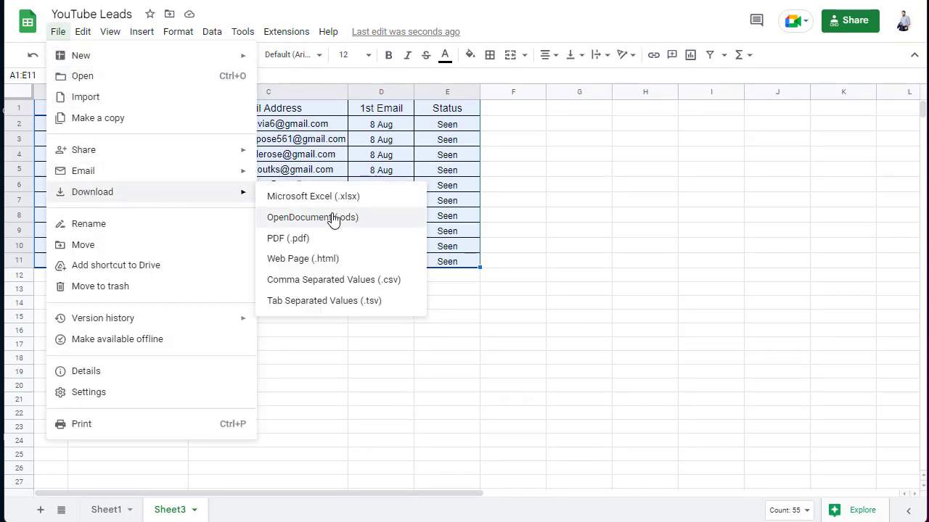
{"action": "left_click", "coordinate": [296, 245]}
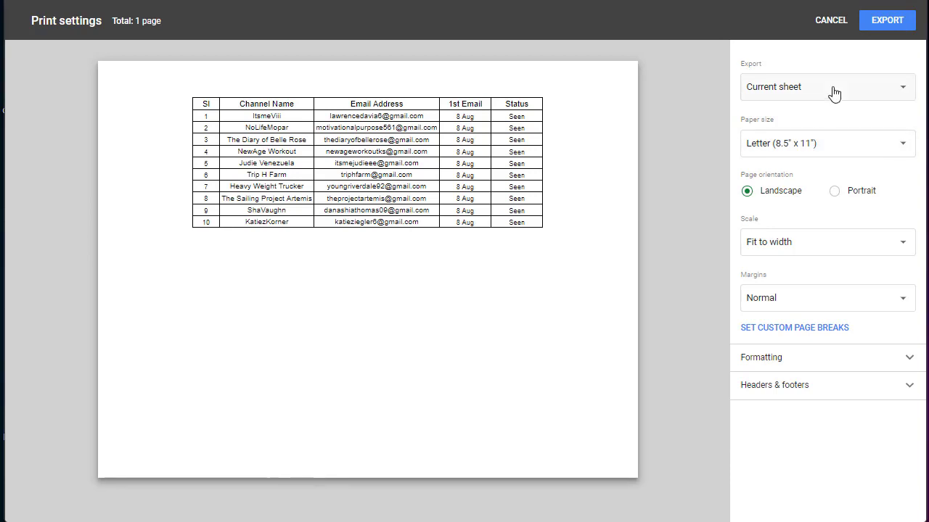
{"action": "left_click", "coordinate": [886, 21]}
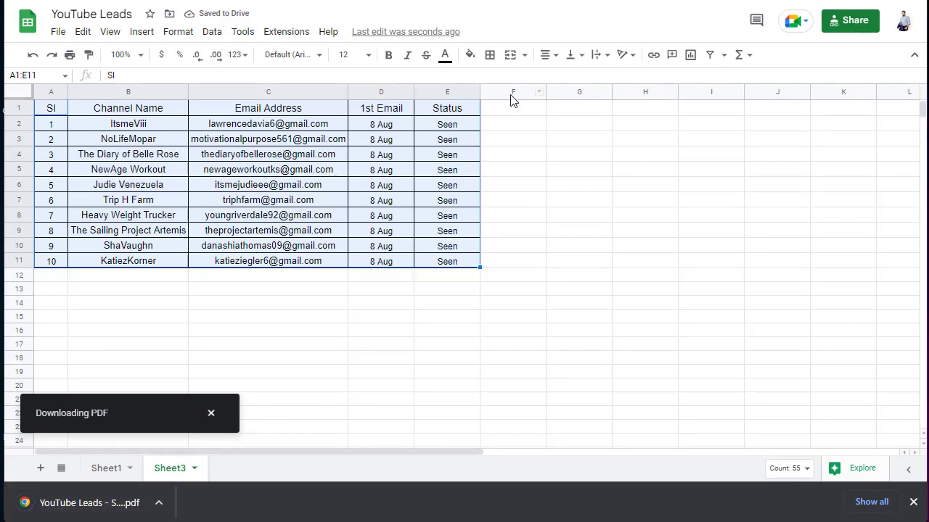
Switch to Canva and import the file YouTube Leads - Sheet3.pdf as a new design
{"action": "key", "text": "ctrl+Tab"}
{"action": "scroll", "coordinate": [608, 127], "scroll_direction": "up", "scroll_amount": 4}
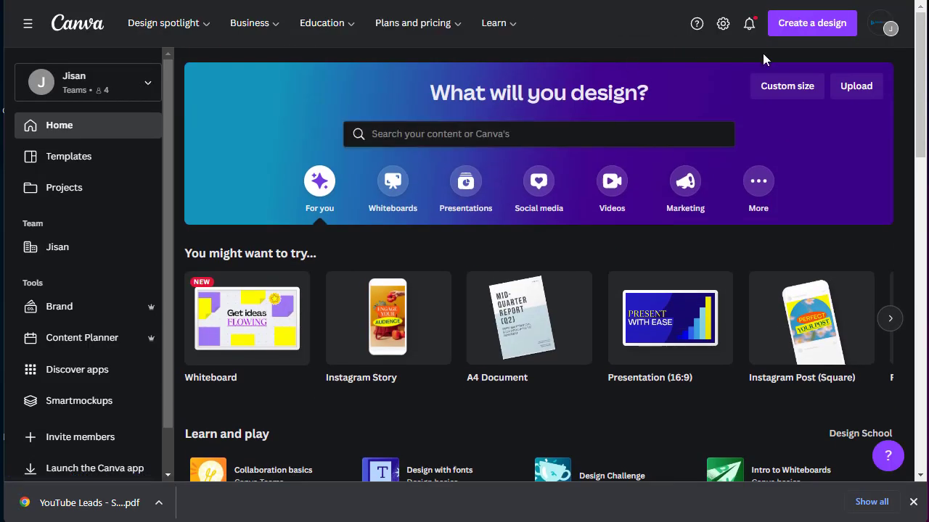
{"action": "left_click", "coordinate": [824, 22]}
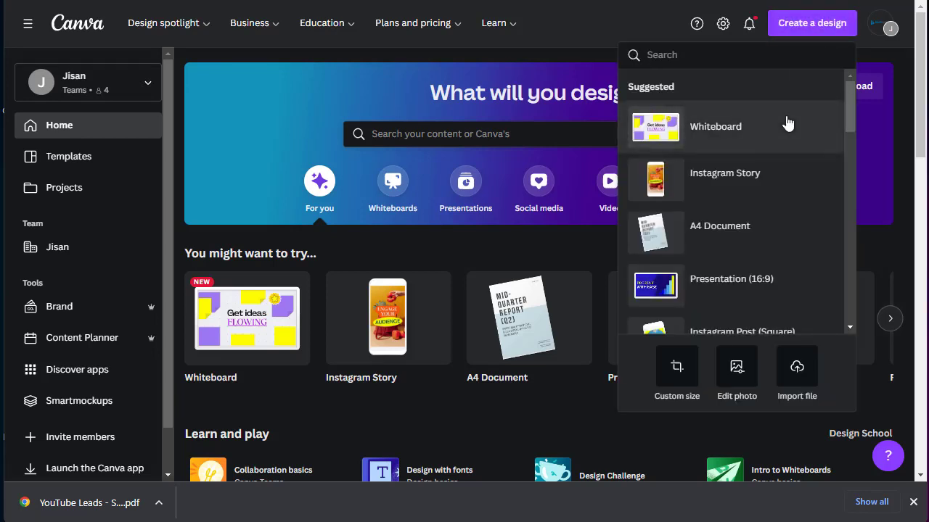
{"action": "left_click", "coordinate": [798, 379]}
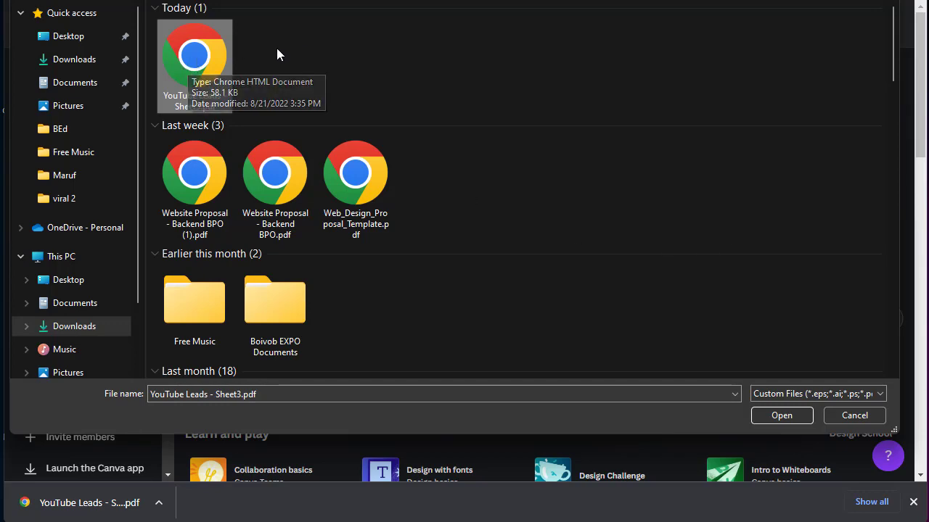
{"action": "left_click", "coordinate": [782, 416]}
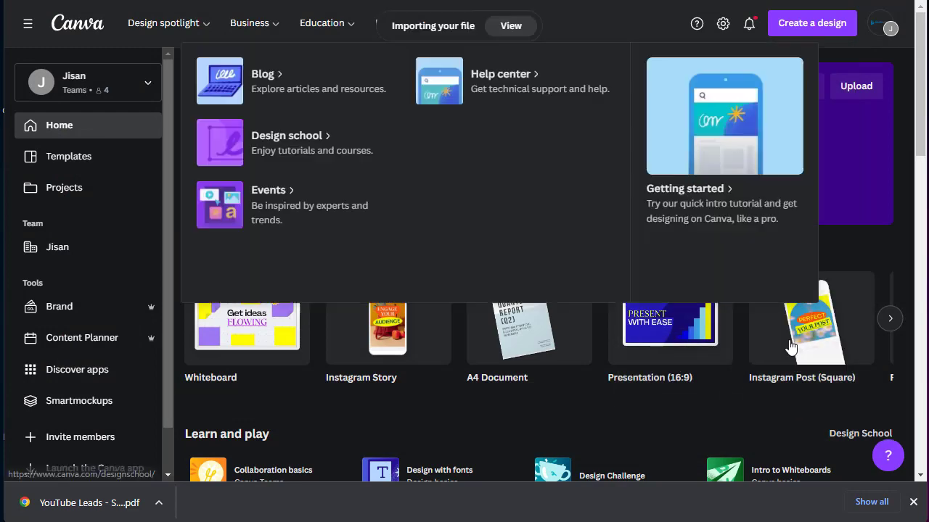
Open the imported YouTube Leads - Sheet3.pdf design from the recent designs, dismiss the download bar and collapse the templates side panel
{"action": "scroll", "coordinate": [575, 351], "scroll_direction": "down", "scroll_amount": 4}
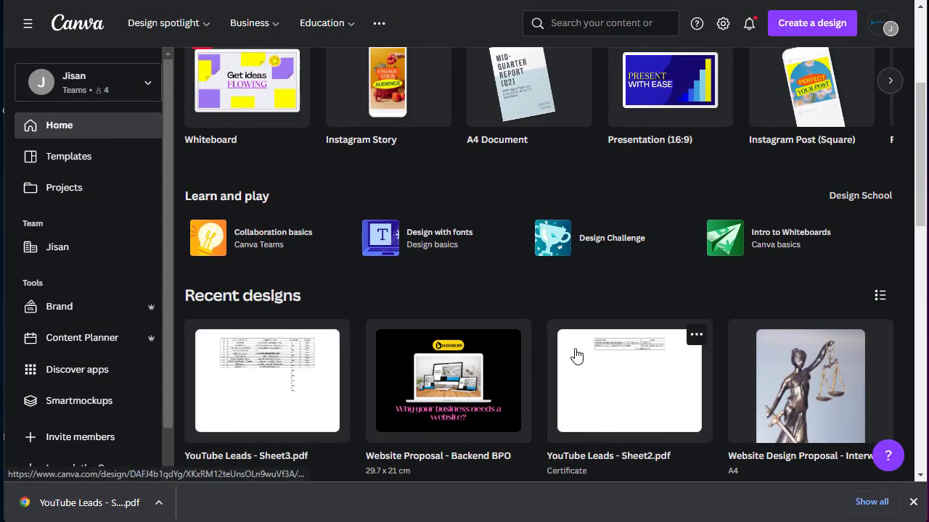
{"action": "left_click", "coordinate": [250, 386]}
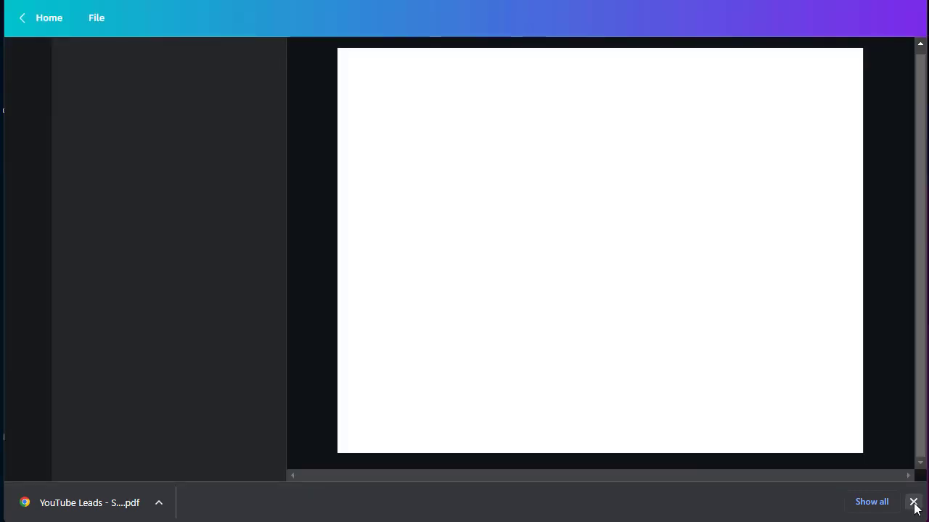
{"action": "left_click", "coordinate": [913, 503]}
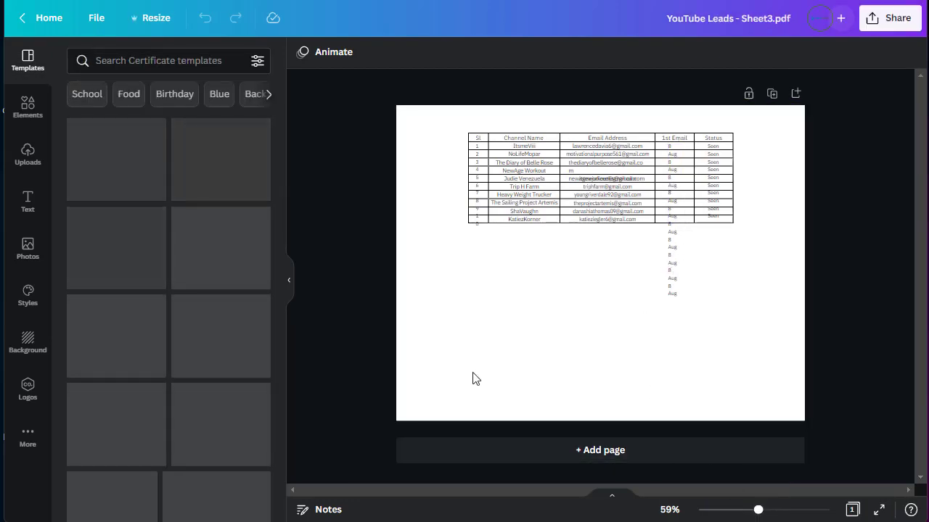
{"action": "left_click", "coordinate": [288, 280]}
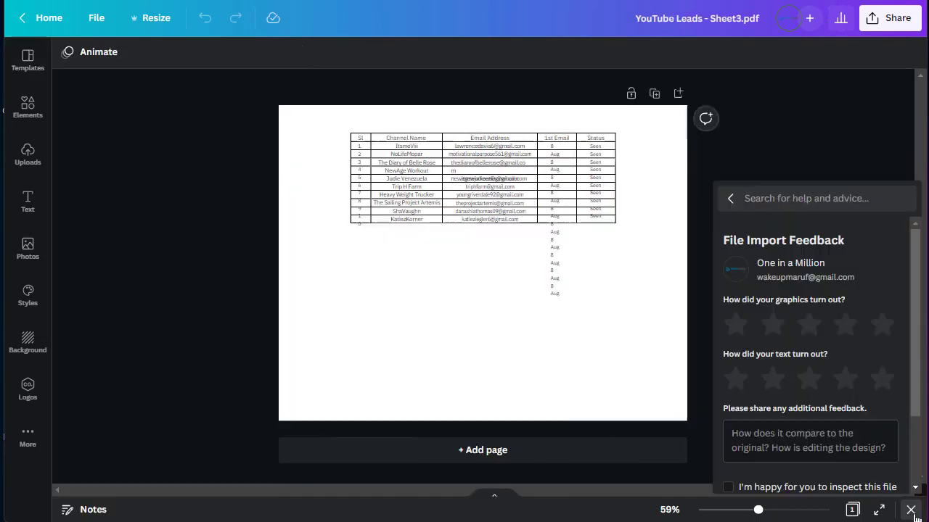
Close the import feedback form and widen the 1st Email date text so each "8 Aug" fits on one line
{"action": "left_click", "coordinate": [910, 510]}
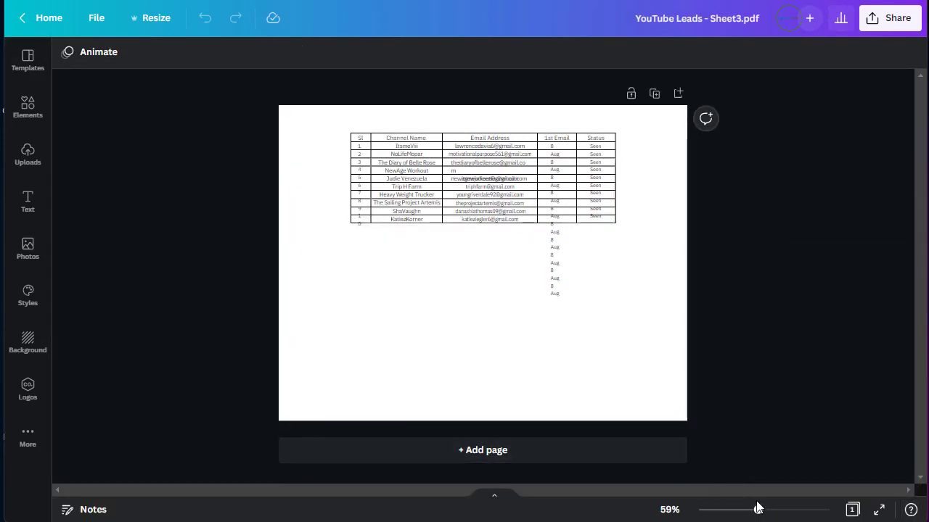
{"action": "left_click_drag", "start_coordinate": [758, 513], "coordinate": [788, 512]}
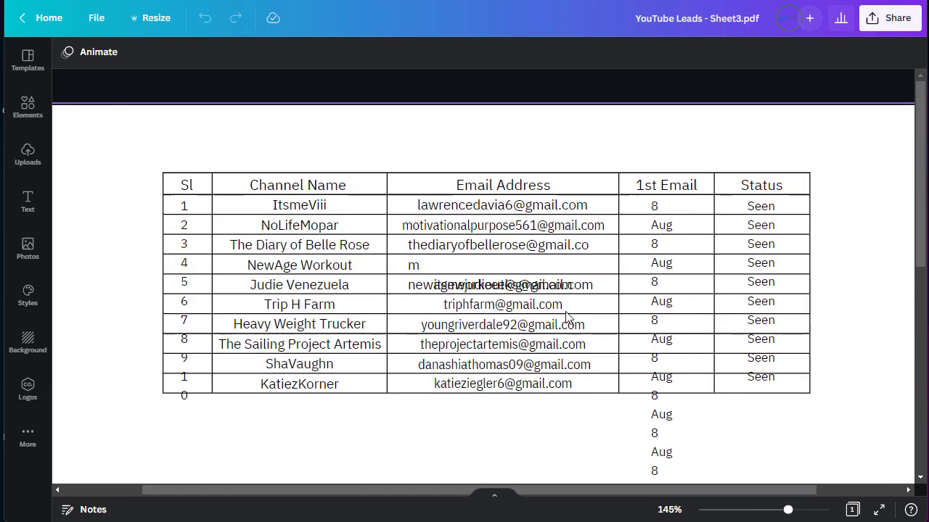
{"action": "left_click", "coordinate": [673, 219]}
{"action": "mouse_move", "coordinate": [652, 299]}
{"action": "left_mouse_down"}
{"action": "mouse_move", "coordinate": [629, 291]}
{"action": "mouse_move", "coordinate": [646, 291]}
{"action": "left_mouse_up"}
{"action": "left_click", "coordinate": [278, 182]}
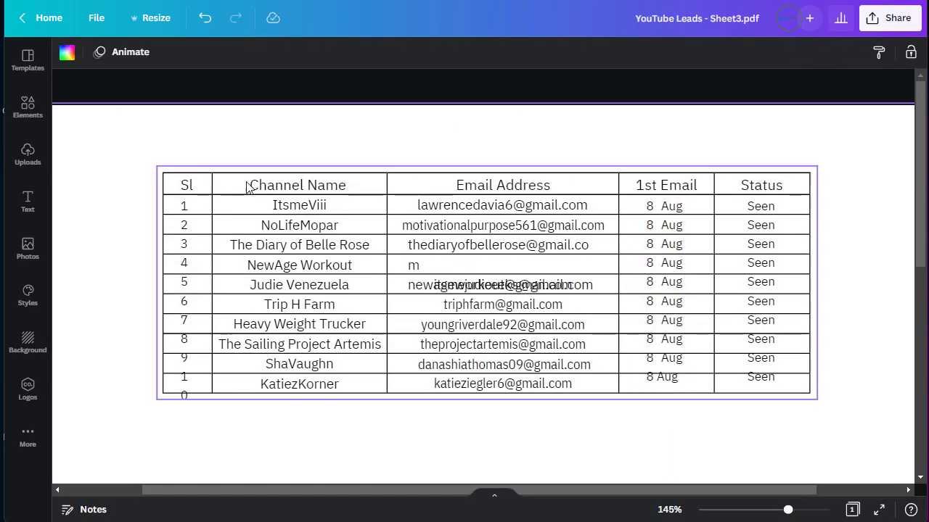
Separate the overlapping Email Address text blocks, widen them so every address fits on one line, and line them up with their rows
{"action": "left_click", "coordinate": [472, 287]}
{"action": "mouse_move", "coordinate": [470, 287]}
{"action": "left_mouse_down"}
{"action": "mouse_move", "coordinate": [460, 318]}
{"action": "mouse_move", "coordinate": [452, 301]}
{"action": "mouse_move", "coordinate": [462, 270]}
{"action": "left_mouse_up"}
{"action": "left_click_drag", "start_coordinate": [462, 288], "coordinate": [463, 326]}
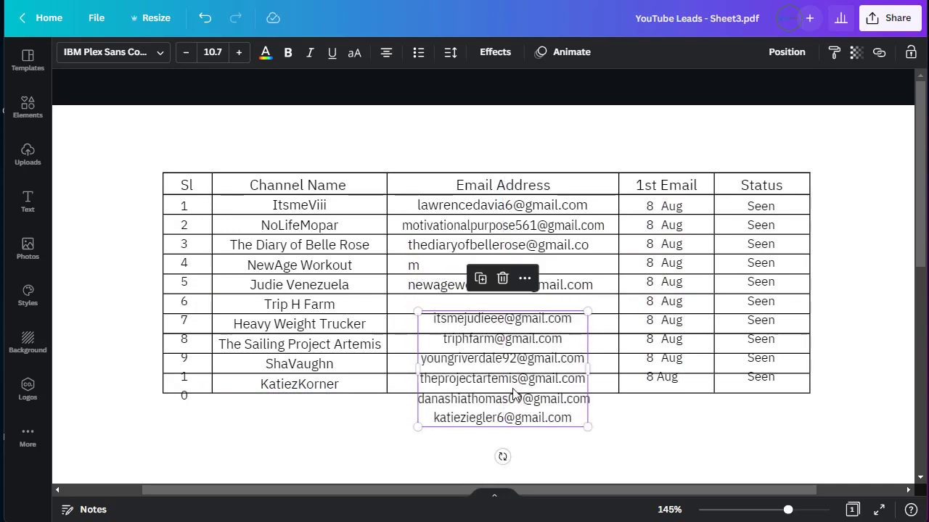
{"action": "left_click", "coordinate": [436, 251]}
{"action": "left_click_drag", "start_coordinate": [406, 238], "coordinate": [398, 238]}
{"action": "left_click_drag", "start_coordinate": [486, 378], "coordinate": [461, 346]}
{"action": "left_click_drag", "start_coordinate": [565, 336], "coordinate": [587, 336]}
{"action": "left_click_drag", "start_coordinate": [487, 340], "coordinate": [501, 339]}
{"action": "left_click", "coordinate": [230, 398]}
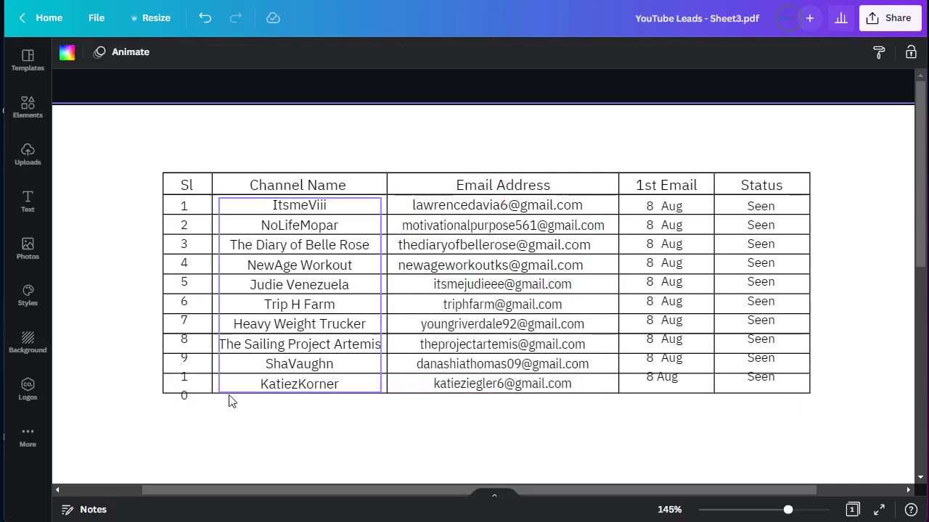
Fit the Sl numbers into their rows by widening their text box, setting line spacing to 1.66 and nudging the text into alignment
{"action": "left_click", "coordinate": [187, 376]}
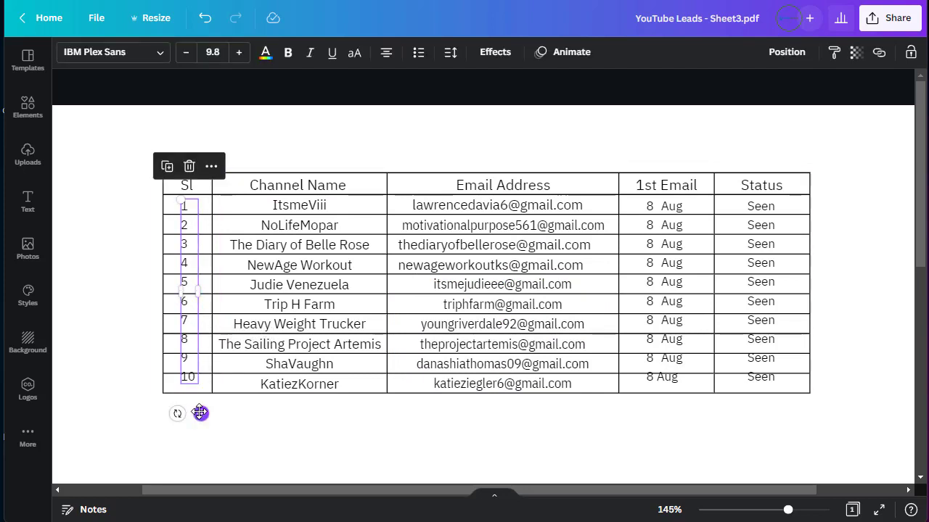
{"action": "left_click_drag", "start_coordinate": [191, 263], "coordinate": [192, 265]}
{"action": "double_click", "coordinate": [185, 258]}
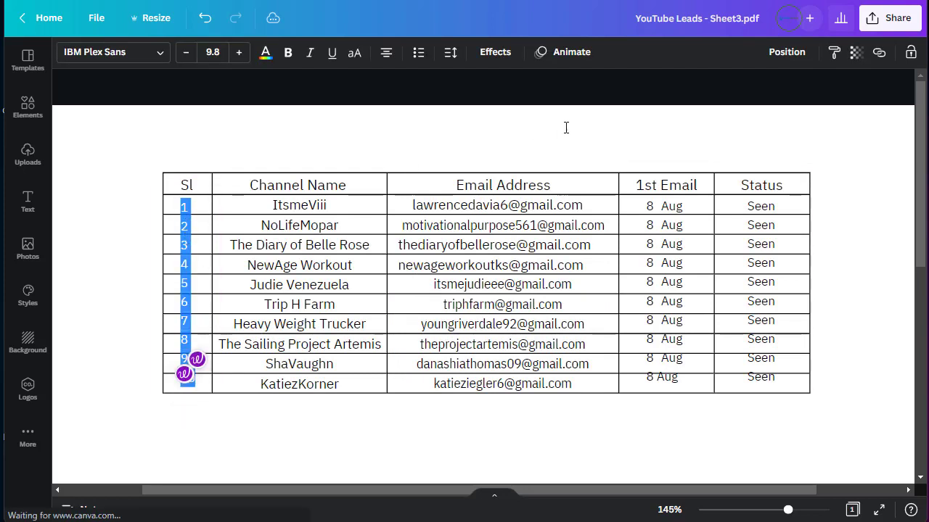
{"action": "left_click", "coordinate": [449, 53]}
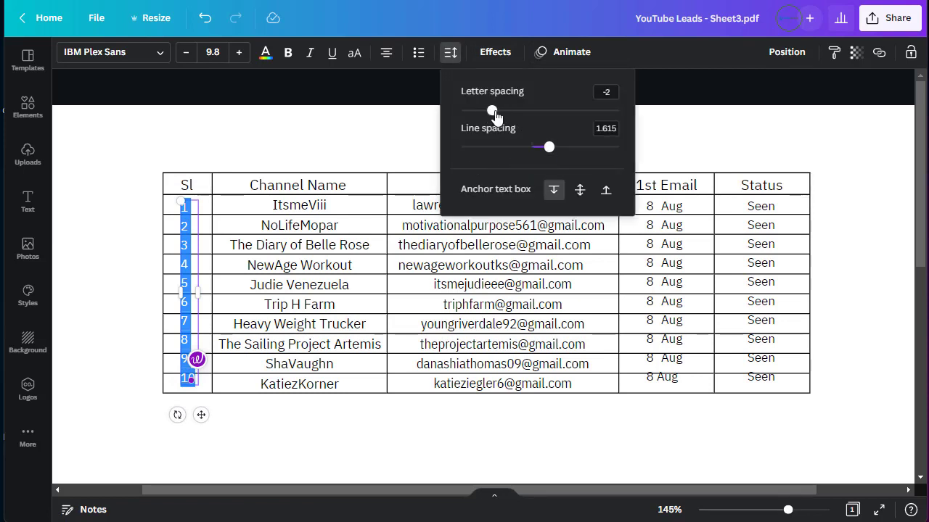
{"action": "left_click_drag", "start_coordinate": [557, 154], "coordinate": [553, 150]}
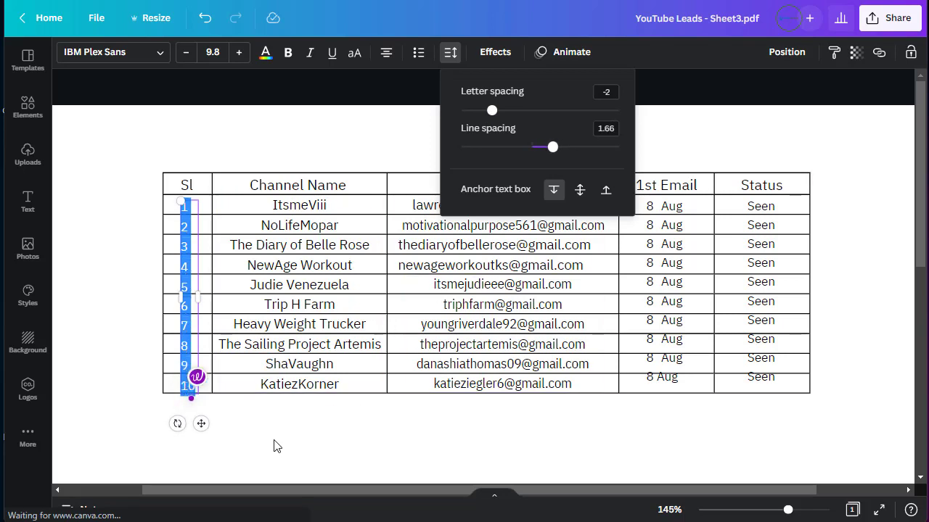
{"action": "left_click", "coordinate": [218, 406]}
{"action": "left_click", "coordinate": [190, 310]}
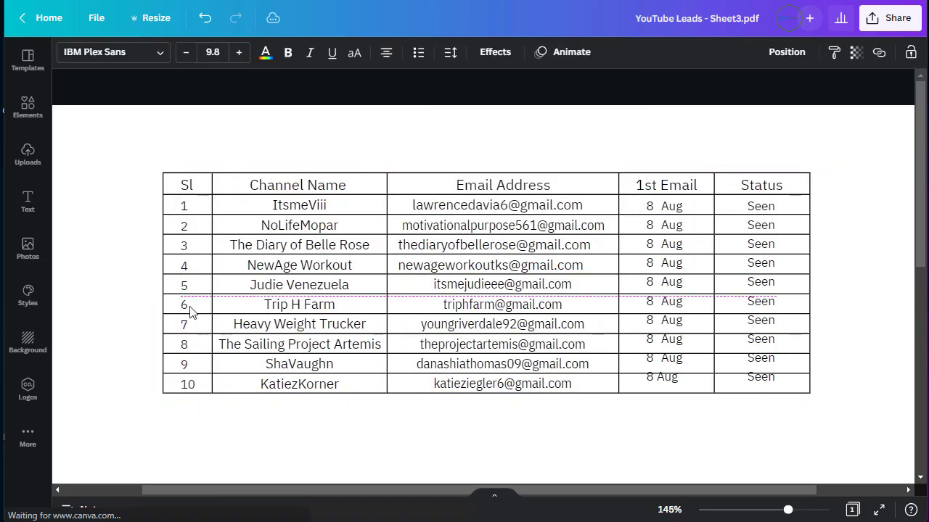
{"action": "left_click", "coordinate": [192, 464]}
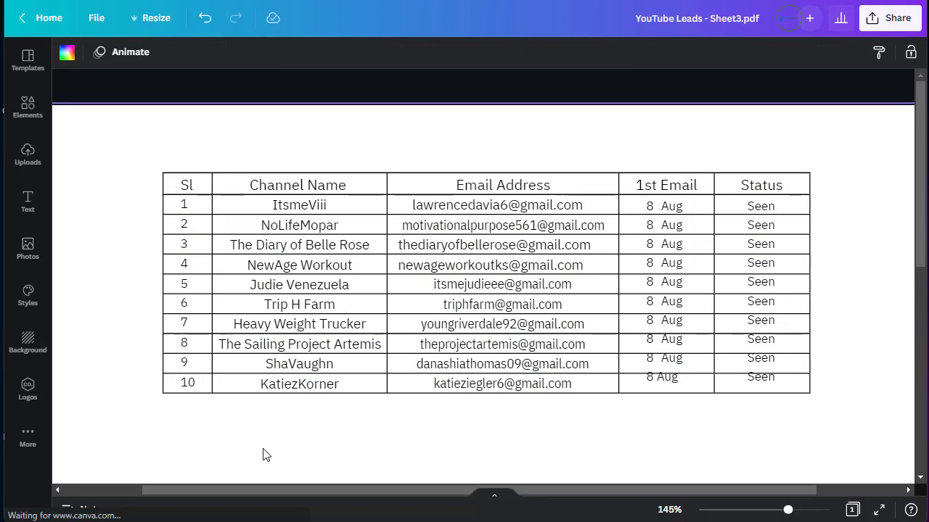
Increase the line spacing of the 1st Email dates so each date sits in its own table row
{"action": "left_click", "coordinate": [669, 362]}
{"action": "left_click", "coordinate": [450, 52]}
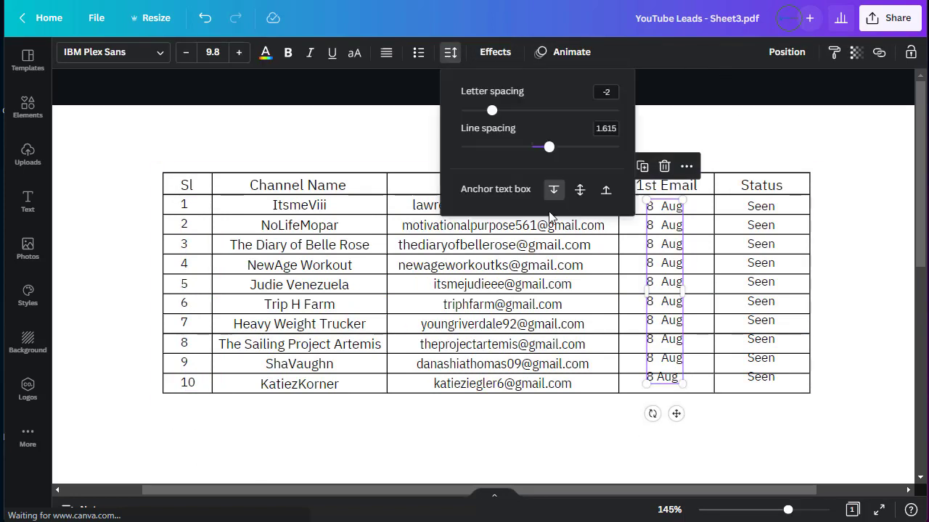
{"action": "left_click_drag", "start_coordinate": [547, 147], "coordinate": [553, 147]}
{"action": "left_click", "coordinate": [530, 422]}
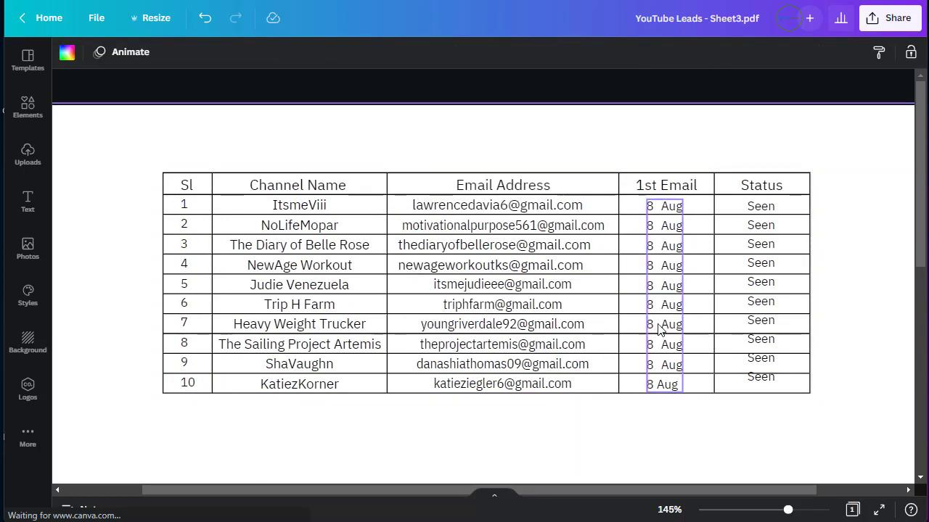
Increase the line spacing of the Status column's "Seen" entries to match the table rows
{"action": "left_click", "coordinate": [760, 377]}
{"action": "left_click", "coordinate": [450, 52]}
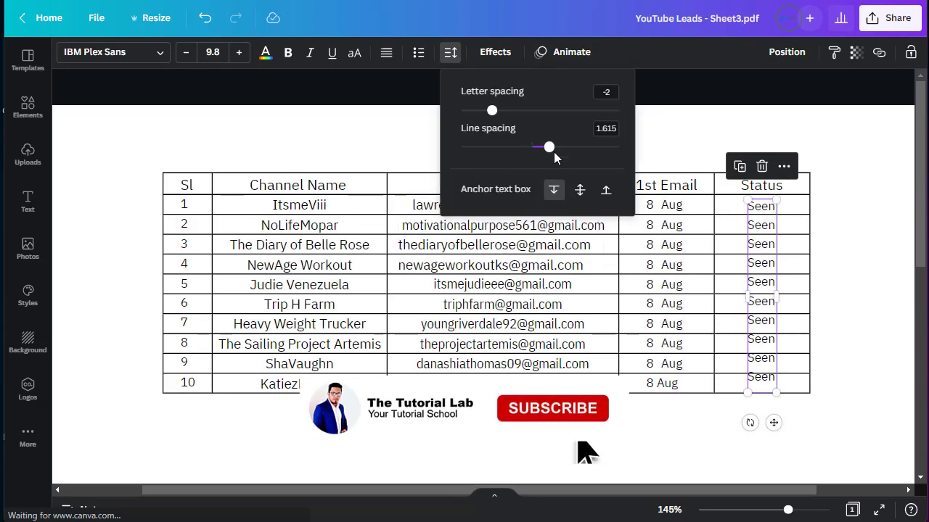
{"action": "left_click_drag", "start_coordinate": [550, 147], "coordinate": [553, 147]}
{"action": "left_click", "coordinate": [836, 287]}
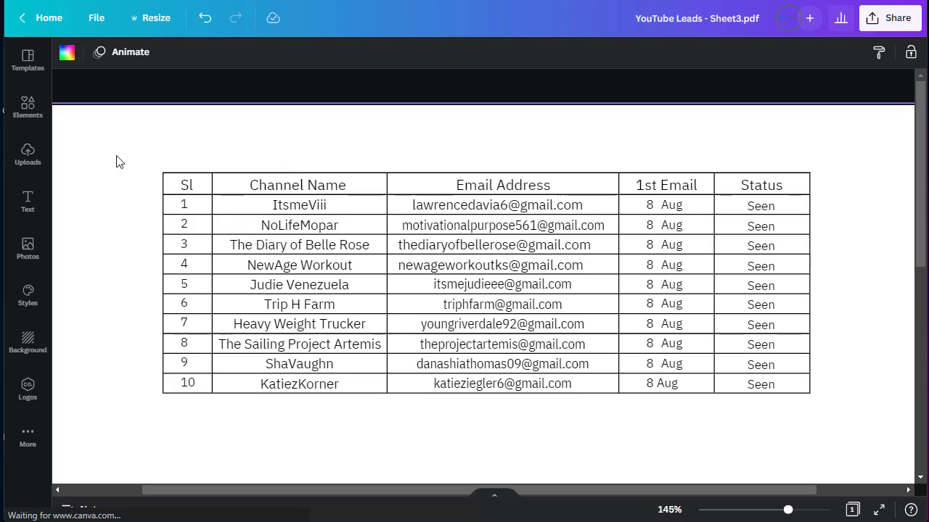
Group the table frame and all of its header and column text into one object
{"action": "left_click_drag", "start_coordinate": [142, 172], "coordinate": [816, 415]}
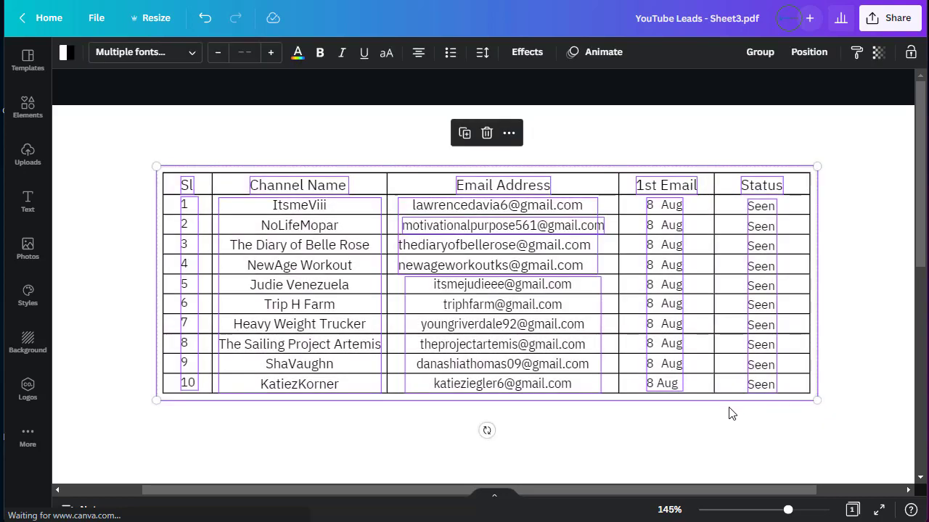
{"action": "right_click", "coordinate": [349, 256]}
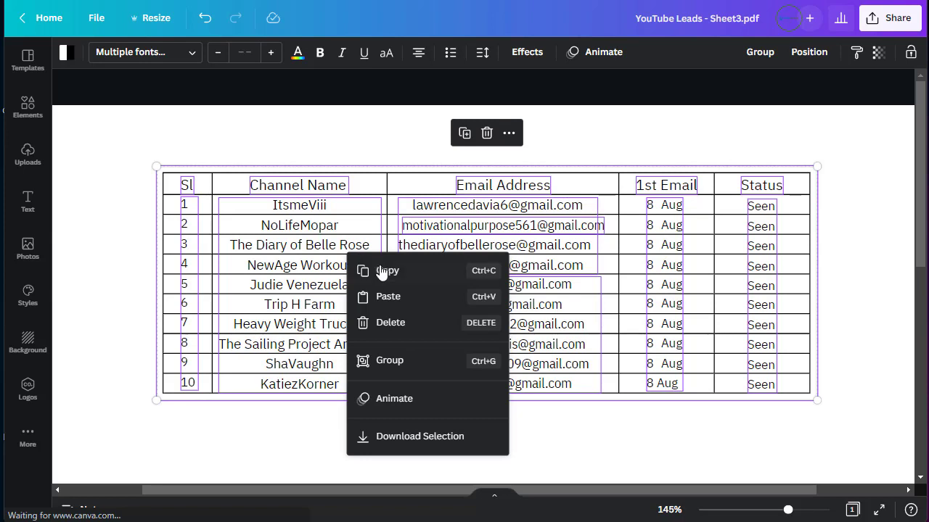
{"action": "left_click", "coordinate": [392, 363]}
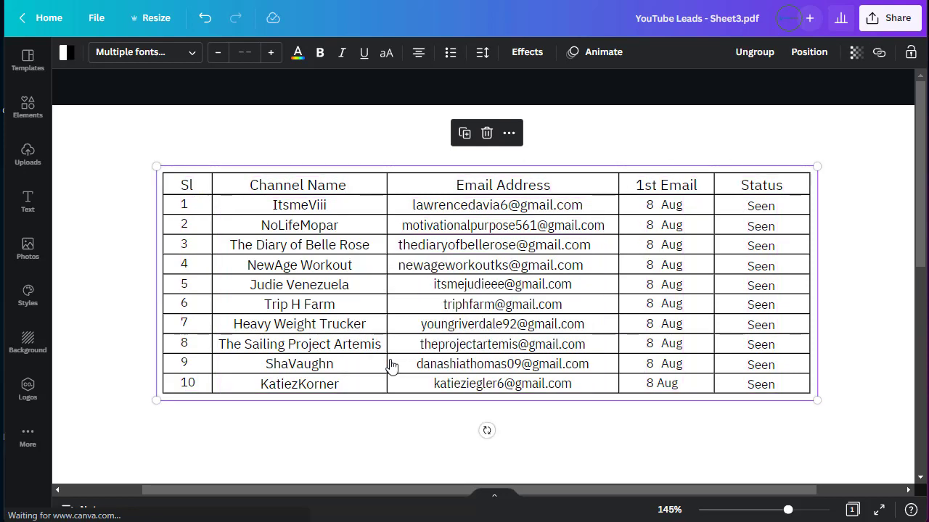
Copy the grouped table and add the National Tell a Joke Day template as a new page
{"action": "right_click", "coordinate": [278, 289]}
{"action": "left_click", "coordinate": [324, 287]}
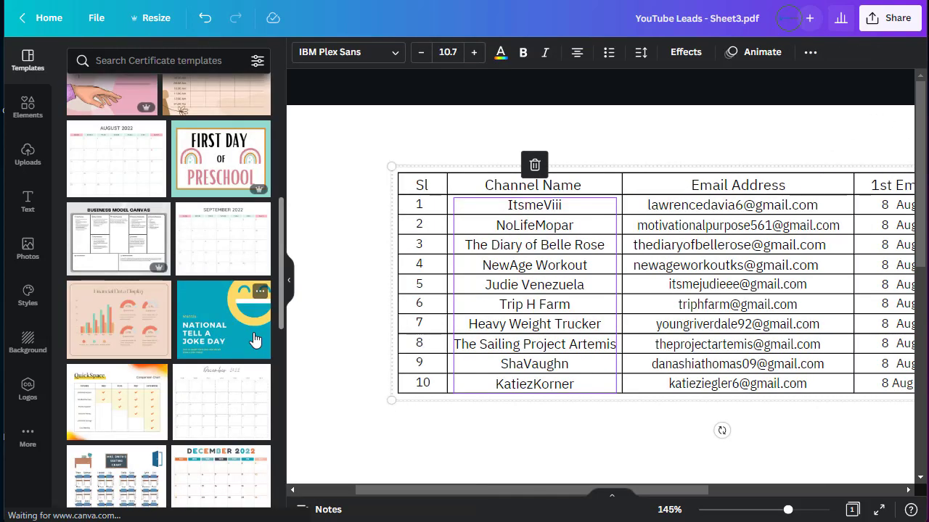
{"action": "left_click", "coordinate": [256, 338]}
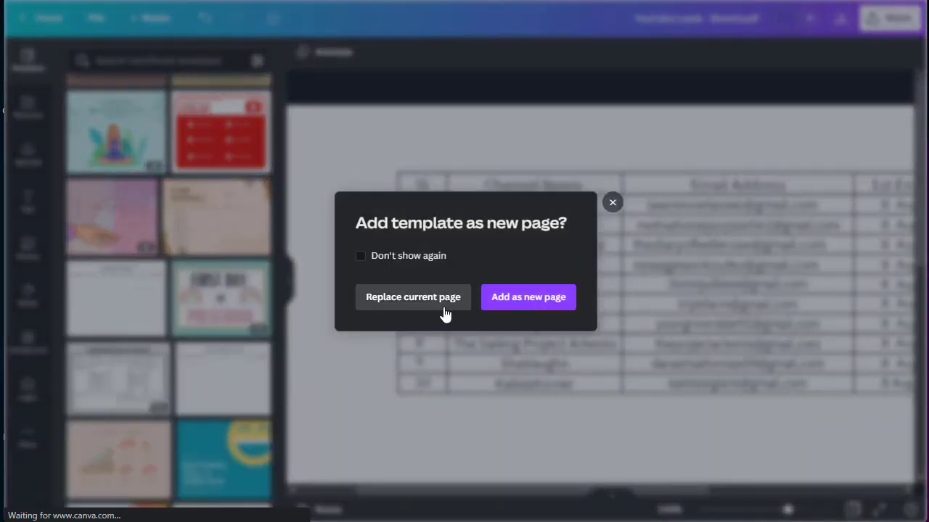
{"action": "left_click", "coordinate": [515, 303]}
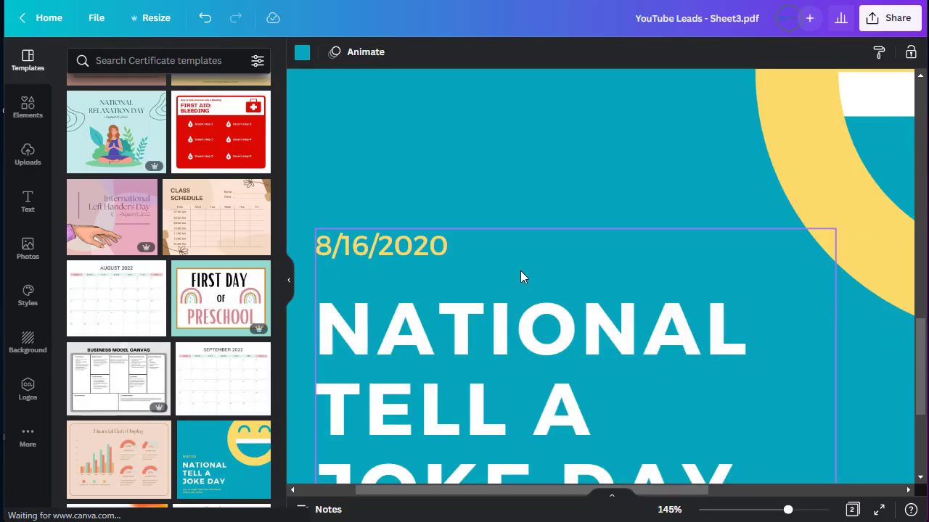